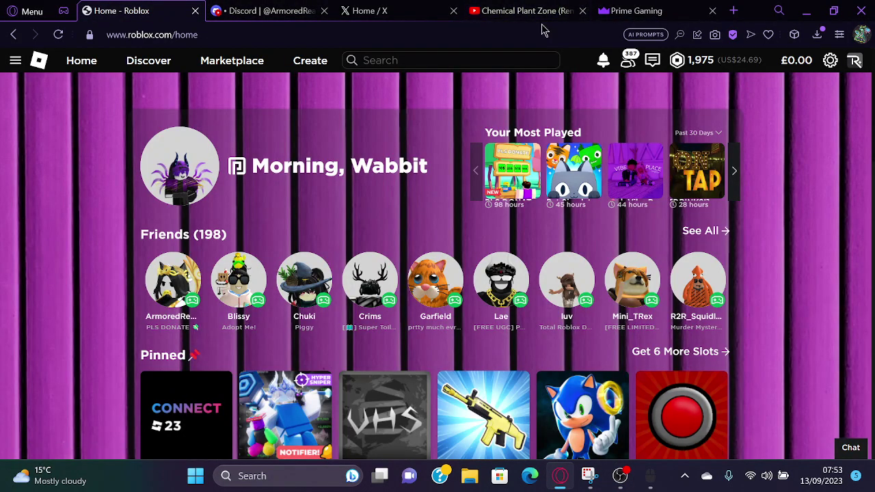
Move from the Prime Gaming code page back to the Clutch Missile Launcher offer page
click(526, 10)
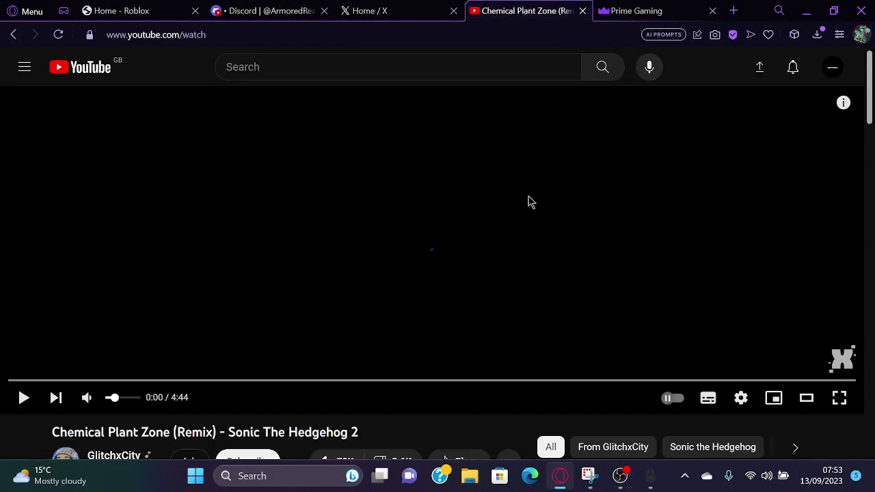
click(110, 10)
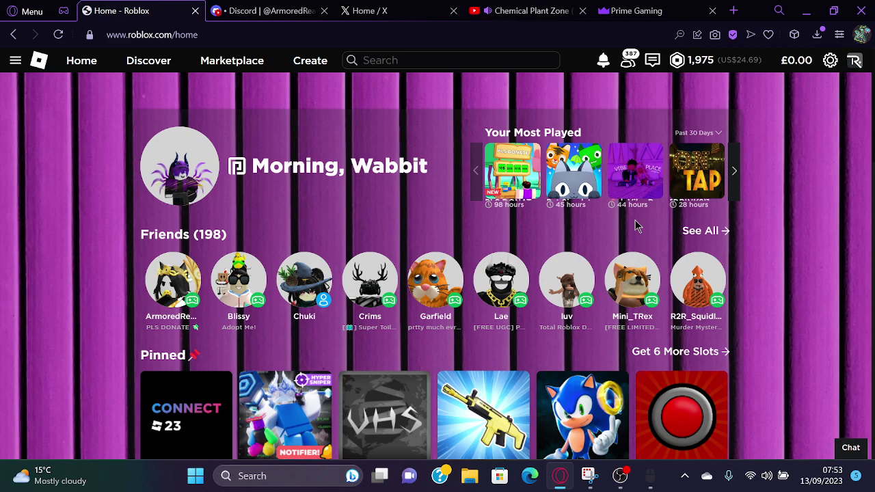
click(690, 8)
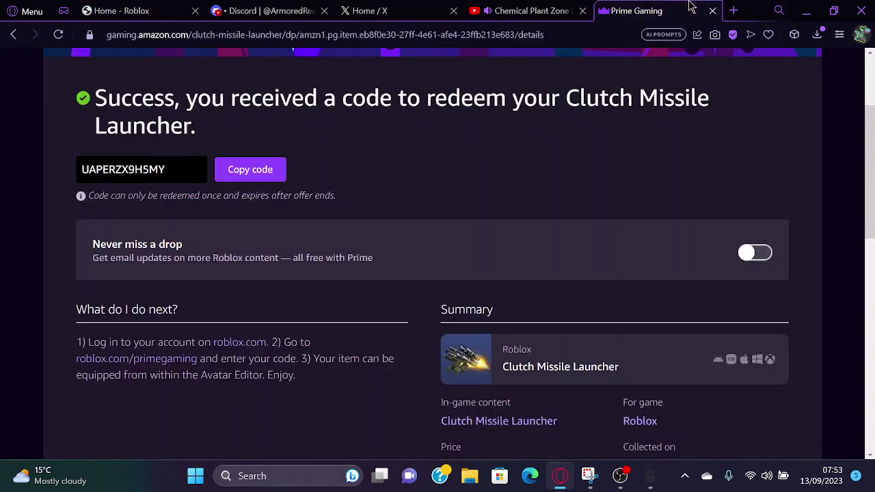
click(12, 36)
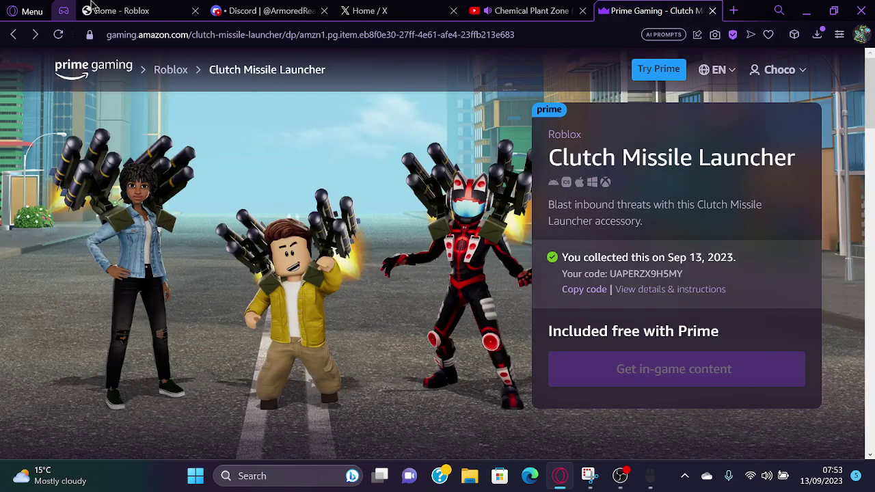
Check the Roblox home page, open a link in a new tab, then return to the offer
click(117, 10)
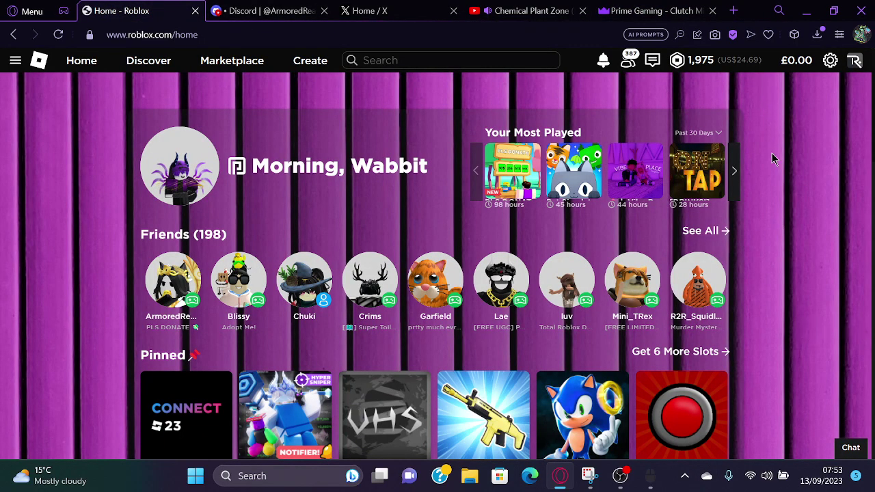
scroll(772, 158, down, 1)
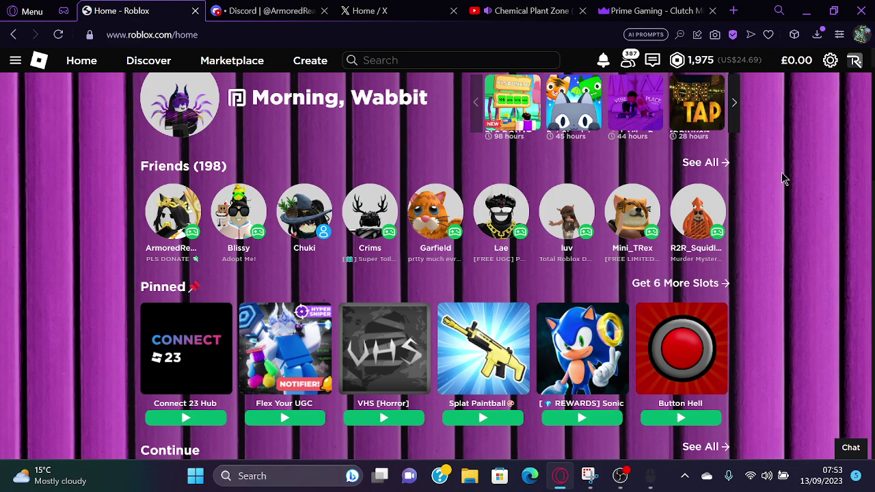
middle_click(785, 293)
click(653, 10)
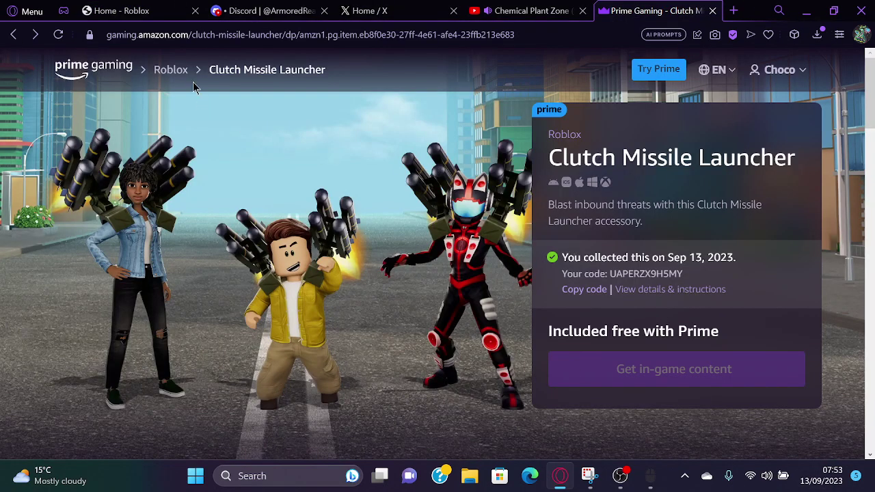
click(171, 71)
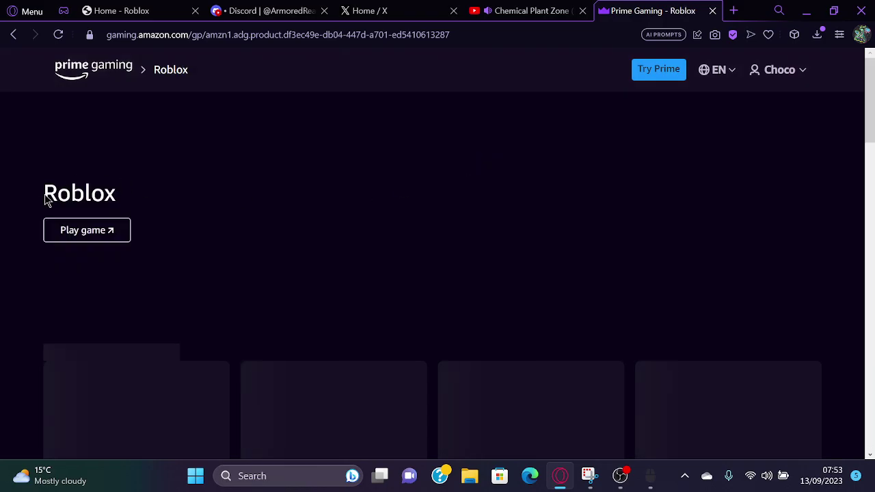
scroll(558, 356, down, 2)
scroll(557, 356, down, 3)
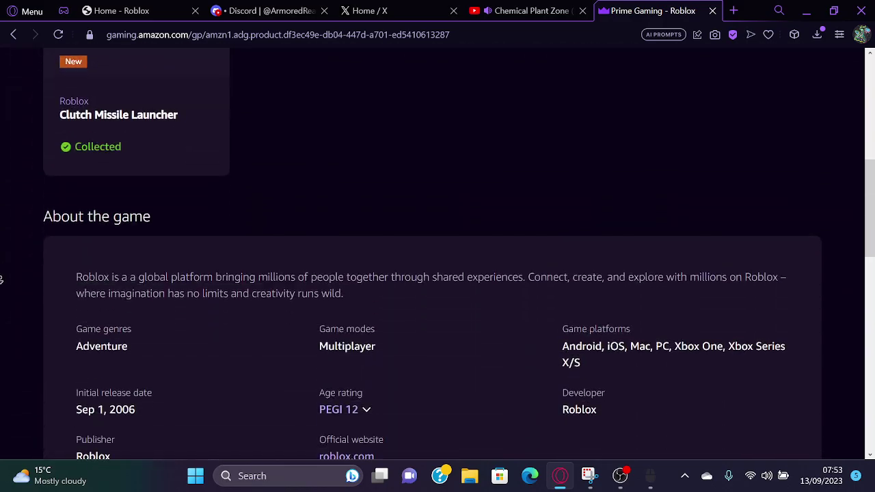
scroll(557, 356, up, 1)
scroll(430, 135, down, 1)
scroll(415, 432, up, 10)
scroll(464, 303, down, 10)
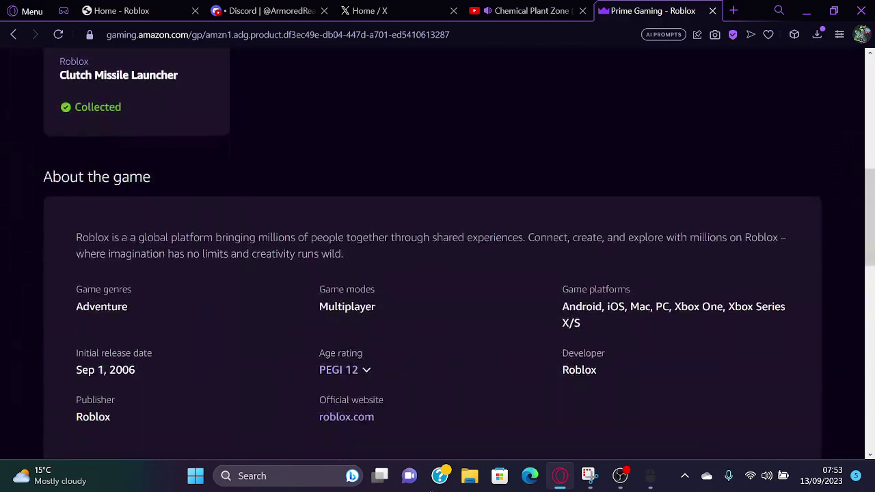
scroll(465, 302, down, 5)
scroll(3, 180, up, 1)
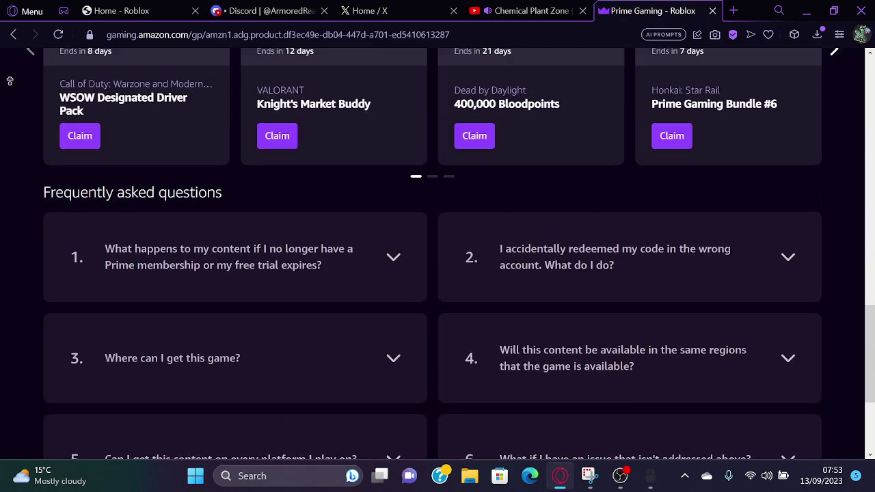
scroll(8, 123, up, 4)
scroll(437, 253, up, 10)
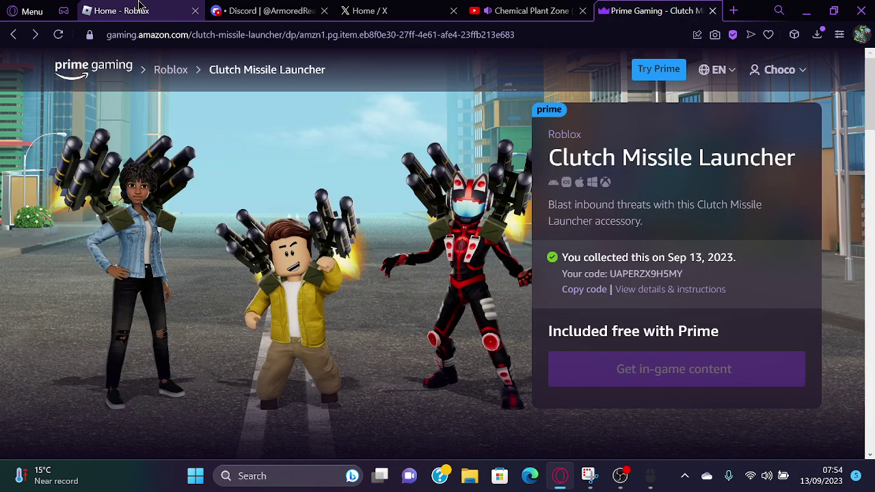
click(684, 293)
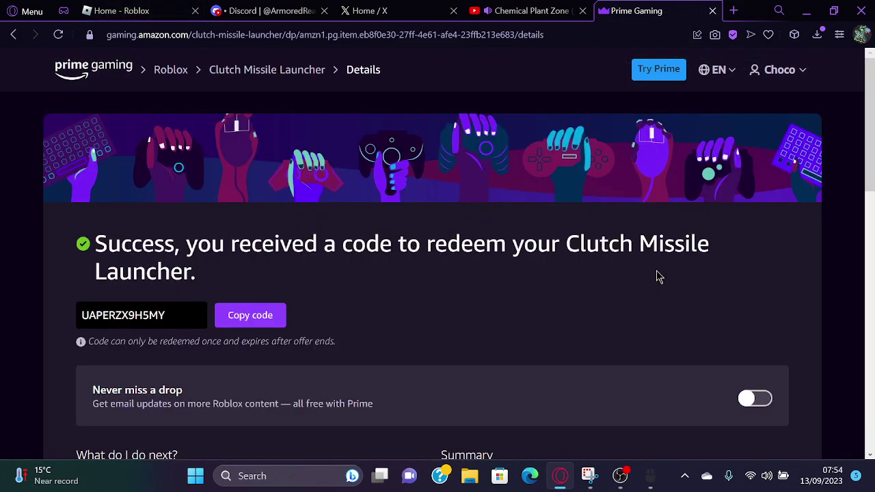
scroll(395, 121, down, 1)
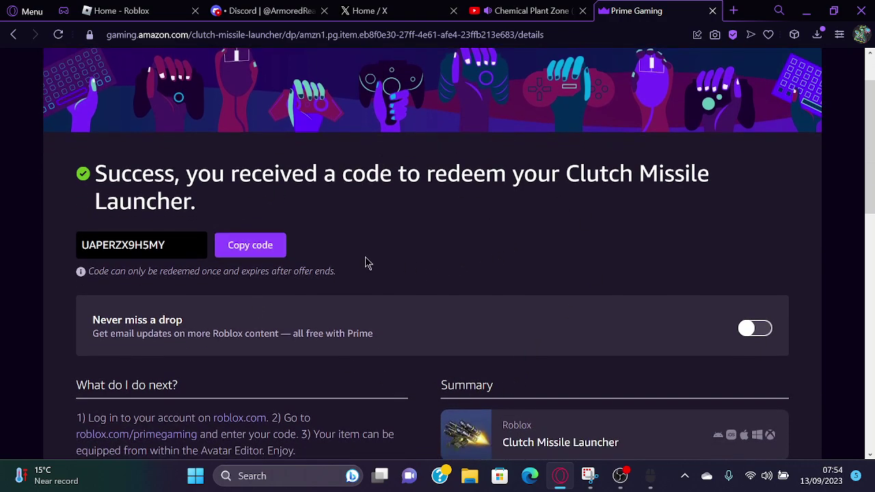
click(270, 248)
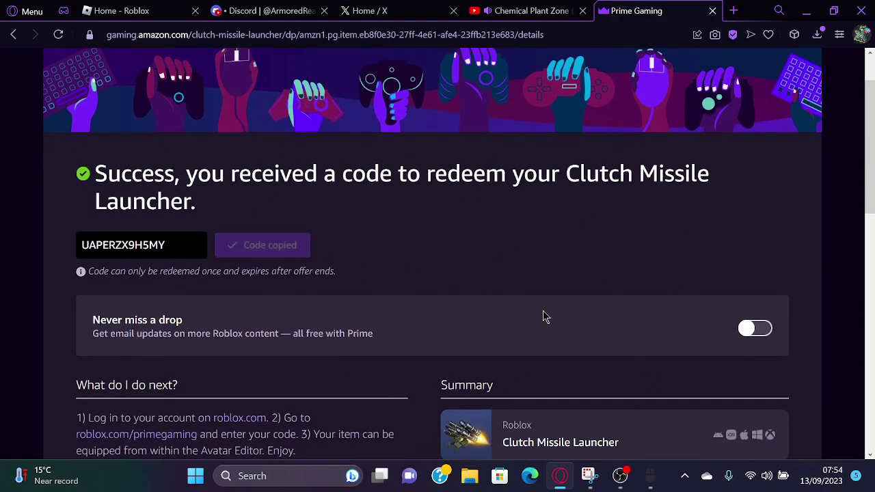
scroll(452, 236, down, 2)
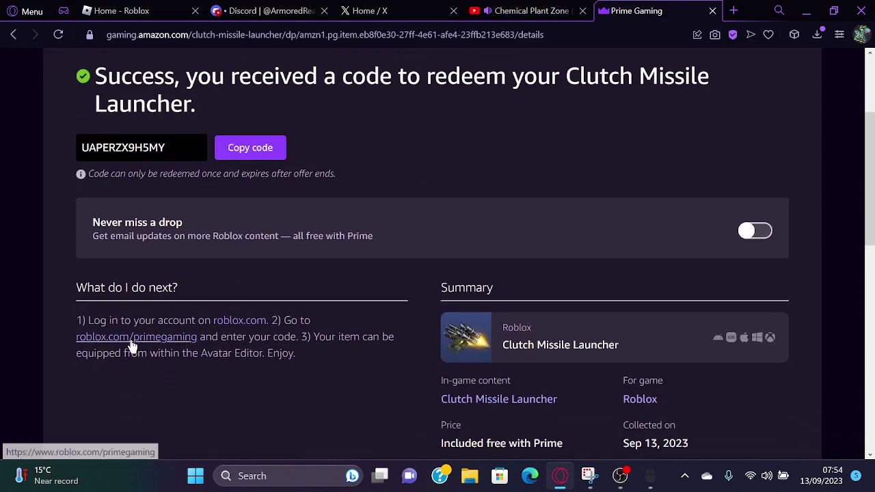
Open the Roblox code-redemption page in a separate tab, then return to Prime Gaming
middle_click(133, 346)
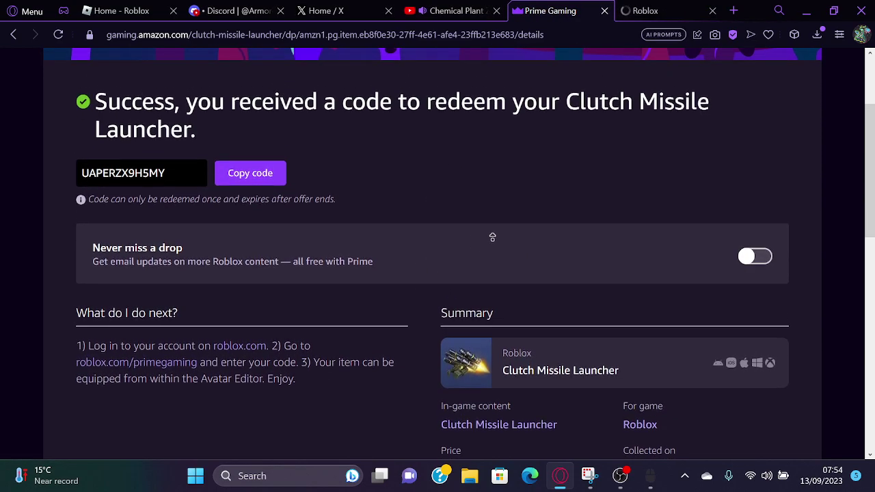
scroll(307, 423, up, 2)
click(663, 10)
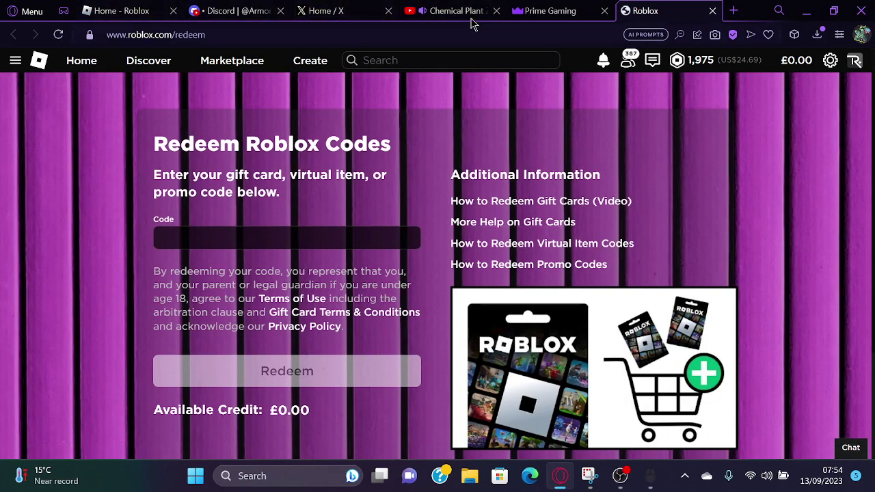
click(557, 11)
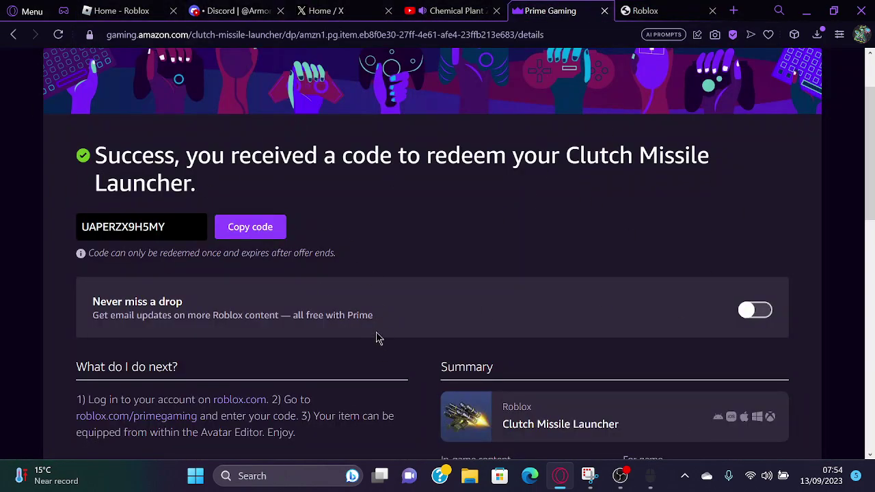
scroll(392, 137, up, 1)
scroll(438, 205, down, 2)
scroll(445, 219, down, 2)
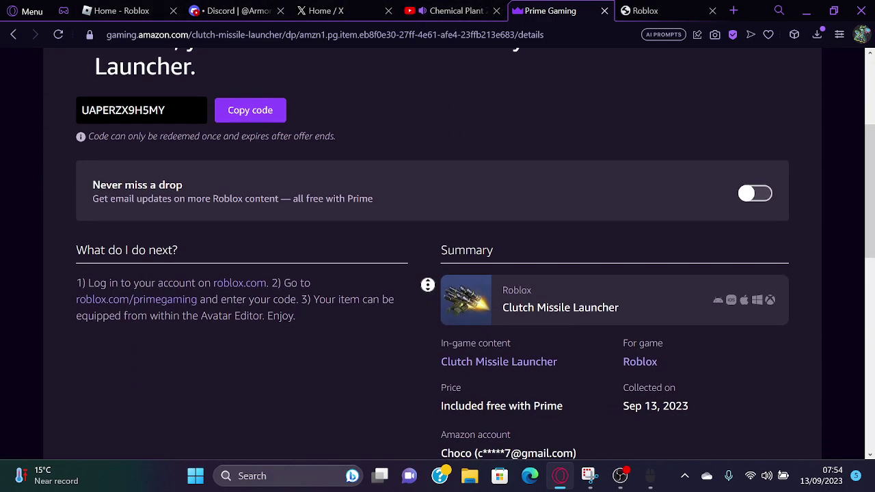
scroll(417, 105, up, 5)
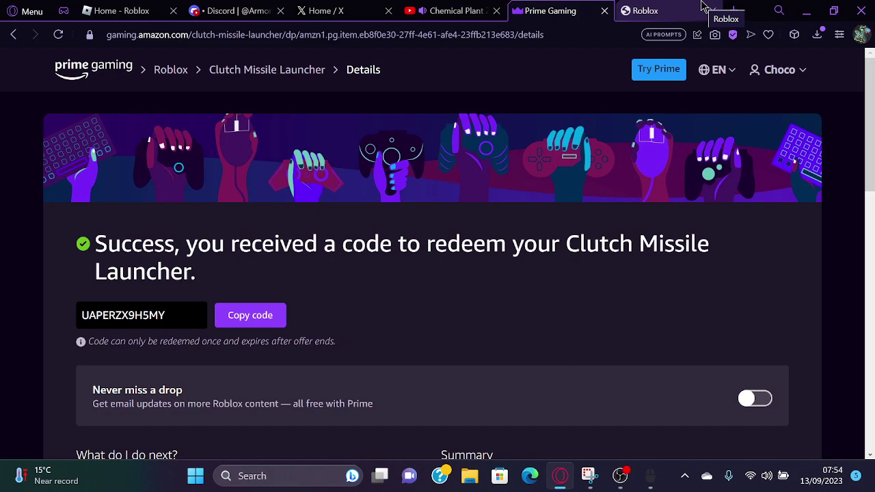
click(653, 8)
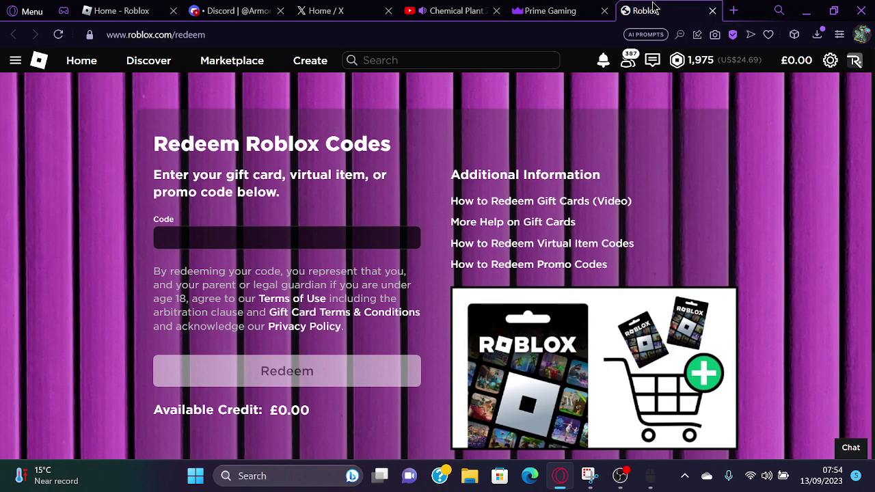
click(243, 236)
click(274, 268)
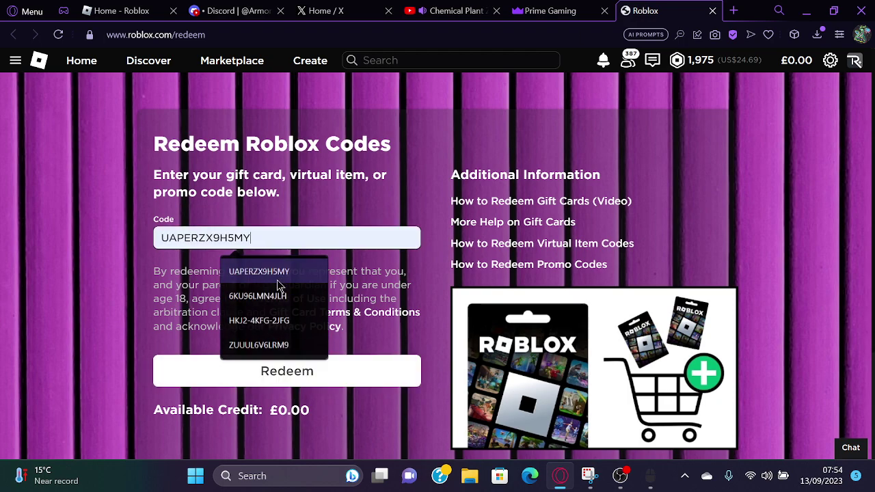
click(417, 371)
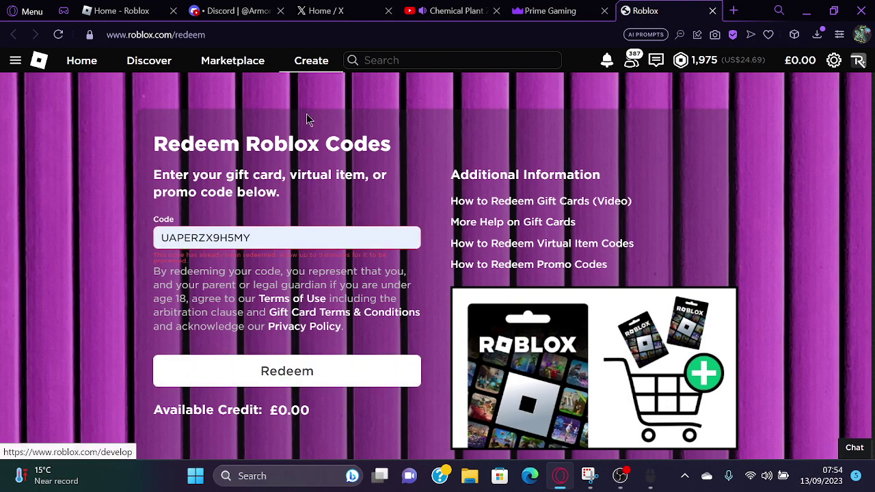
Review the entered code and 'already redeemed' message, then go back to Roblox home
drag(266, 231, 86, 235)
mouse_move(200, 238)
mouse_down()
mouse_move(253, 239)
mouse_move(120, 213)
mouse_up()
double_click(222, 245)
drag(199, 267, 128, 258)
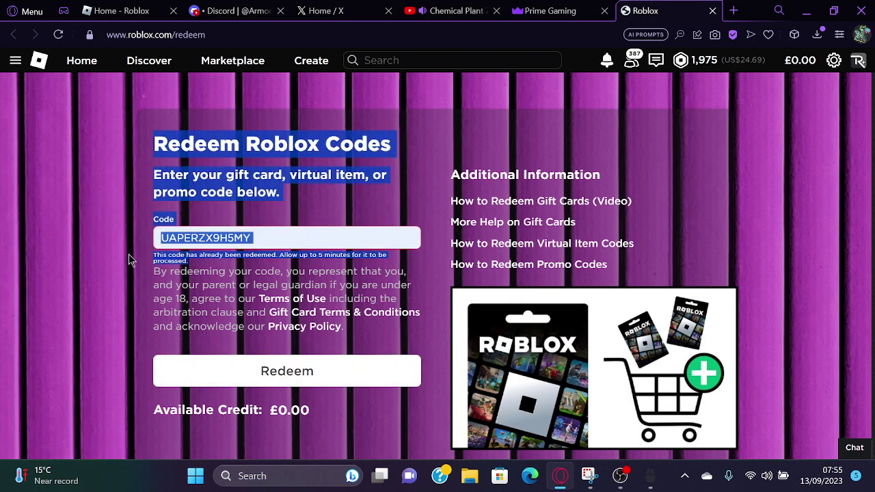
click(200, 261)
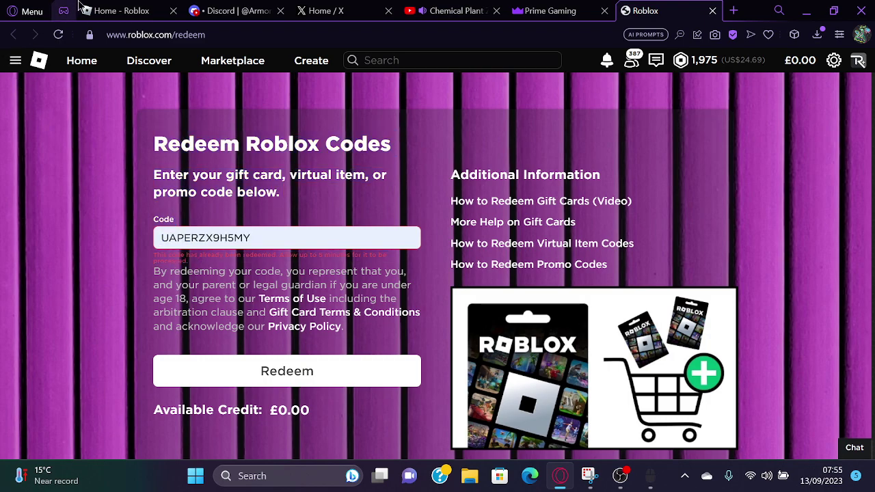
click(103, 11)
Filter the Roblox inventory to Shoulder accessories and open the Clutch Missile Launcher item
click(14, 61)
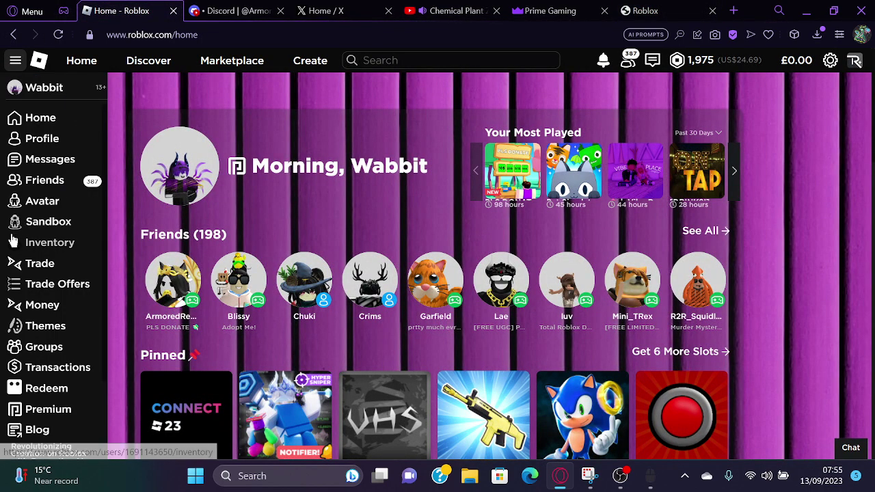
click(49, 242)
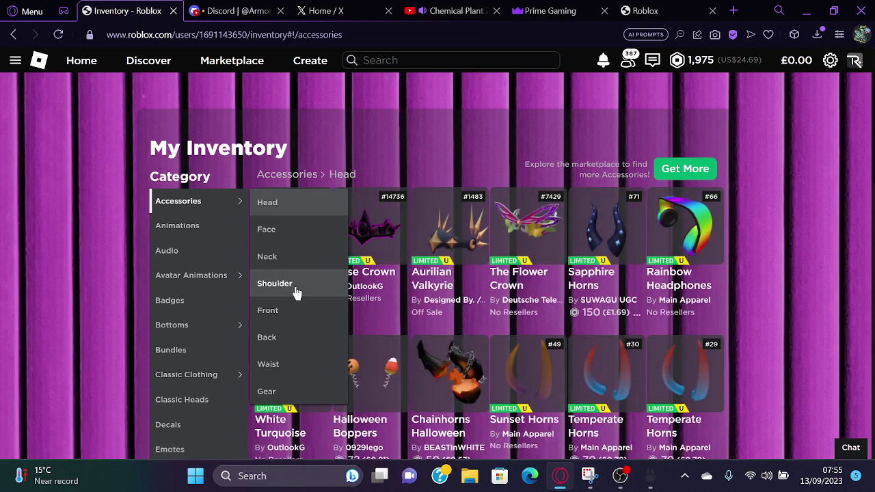
click(296, 293)
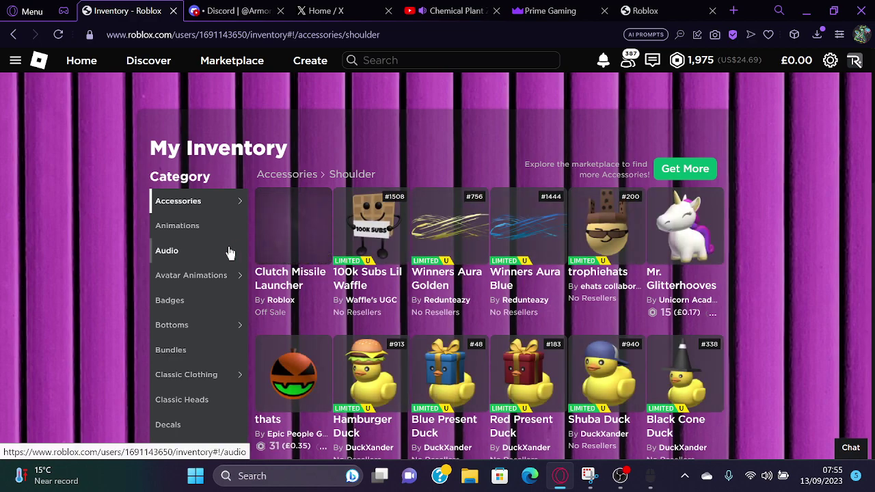
click(313, 240)
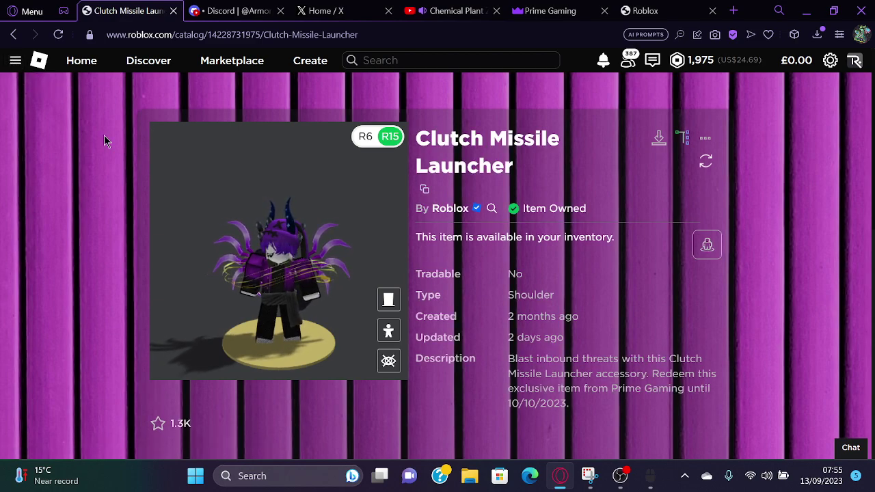
Rotate the launcher's avatar preview and bring up its outfit and body-scaling options
mouse_move(205, 273)
mouse_down()
mouse_move(363, 290)
mouse_move(284, 253)
mouse_move(295, 286)
mouse_up()
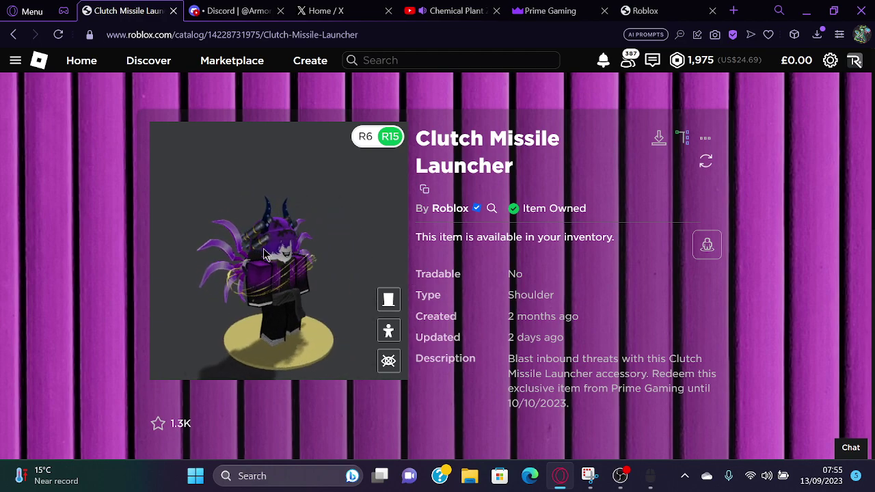
mouse_move(296, 286)
mouse_down()
mouse_move(375, 292)
mouse_move(276, 282)
mouse_move(376, 279)
mouse_up()
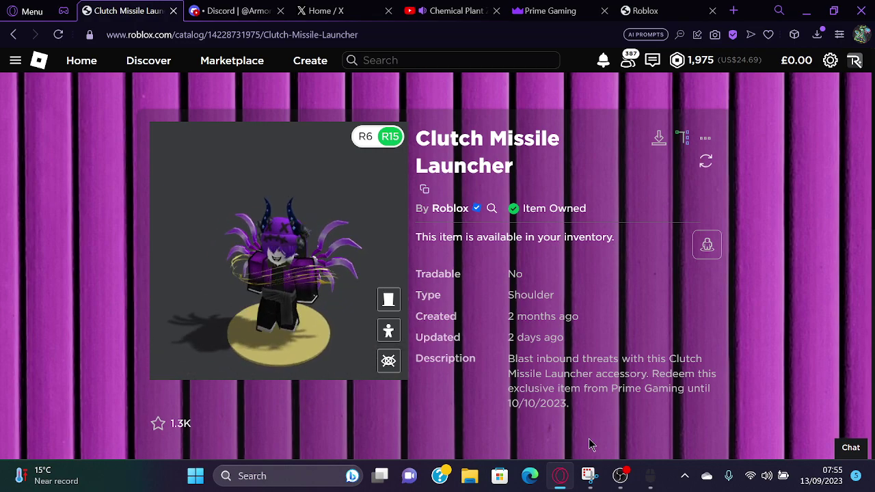
drag(578, 404, 507, 363)
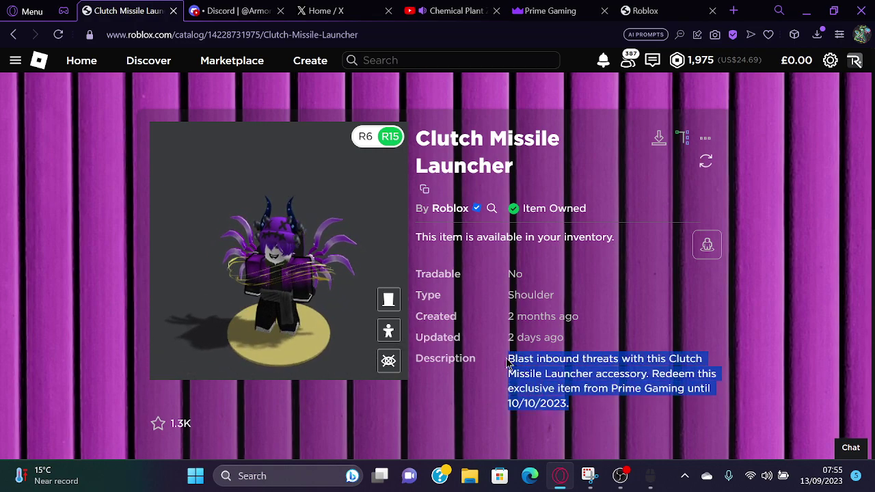
mouse_move(574, 388)
mouse_down()
mouse_move(529, 257)
mouse_move(326, 295)
mouse_up()
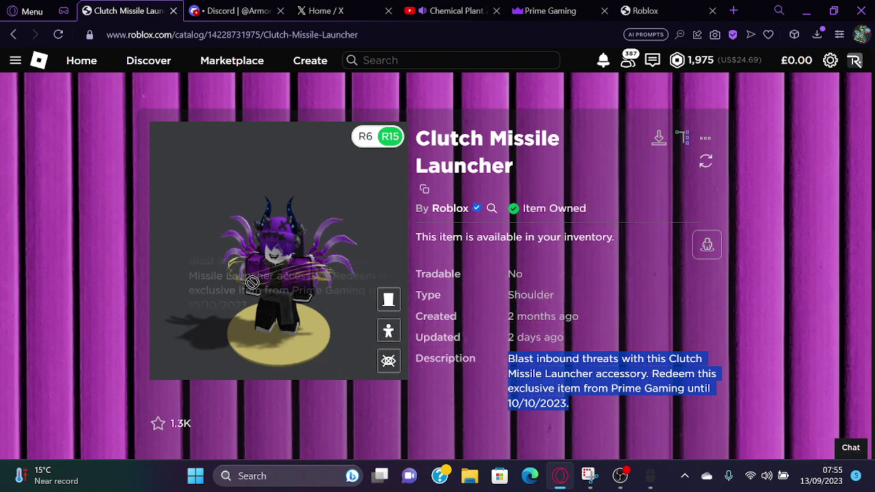
drag(292, 277, 344, 274)
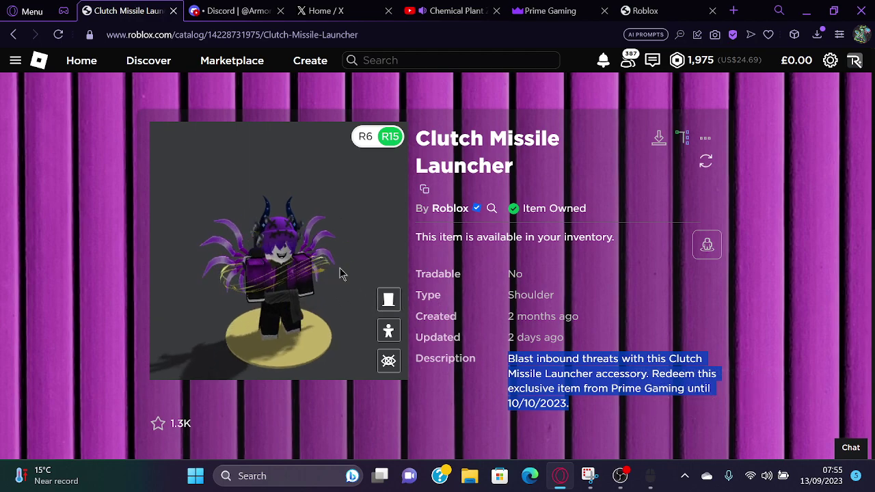
click(400, 333)
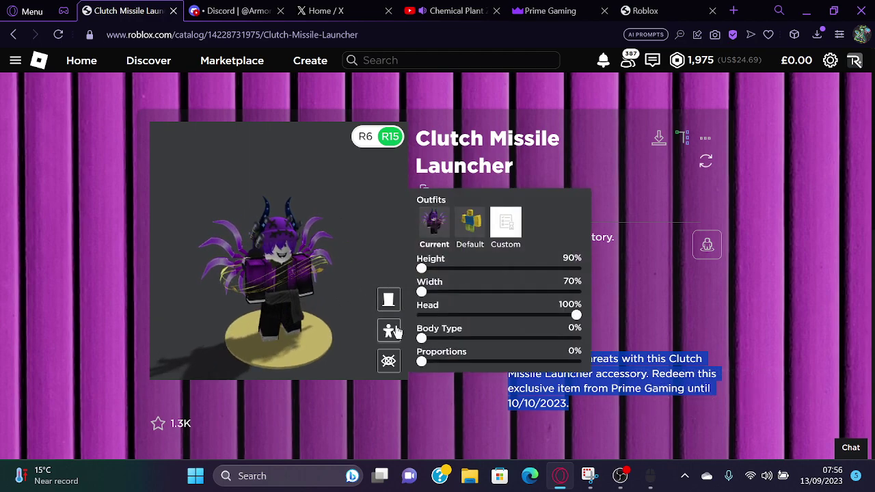
Preview the launcher on the Default outfit, rotate it, and close the redeem tab
click(470, 239)
drag(245, 290, 318, 294)
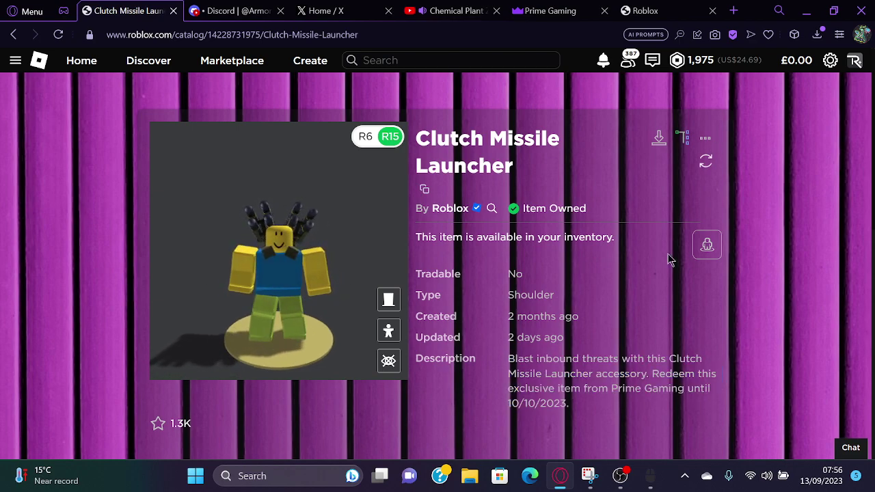
click(713, 10)
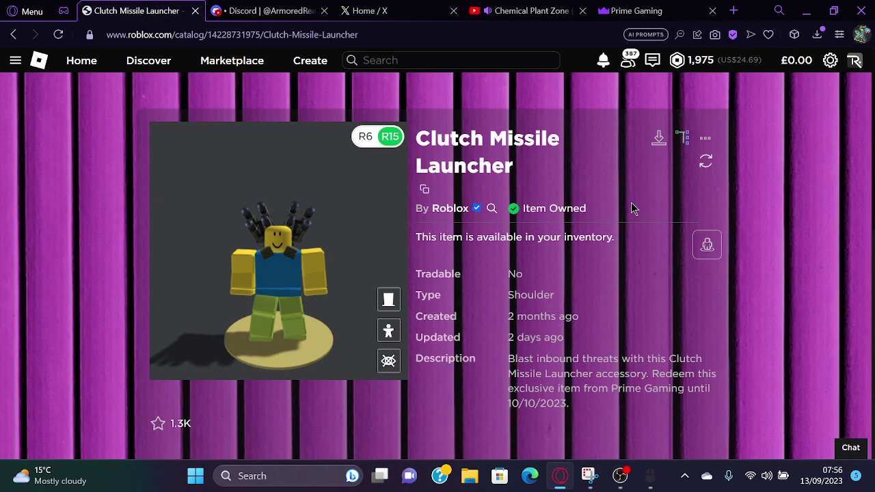
Open and close the Robux balance dropdown
click(714, 67)
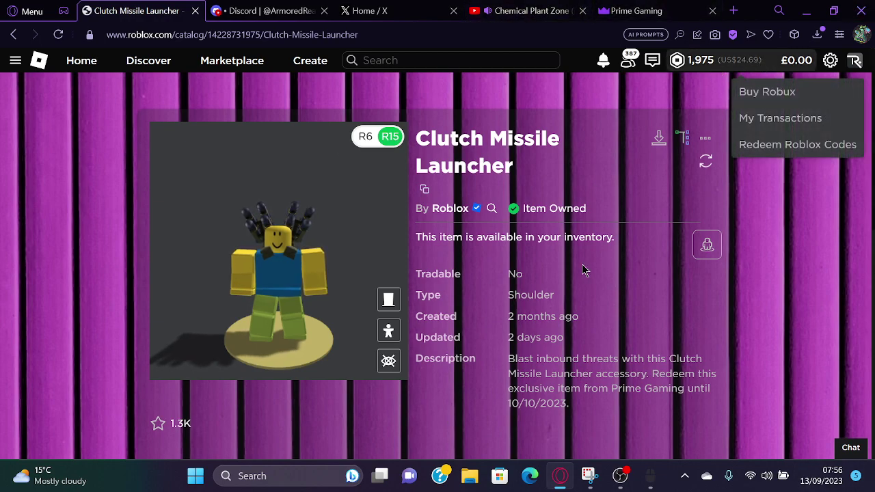
click(599, 281)
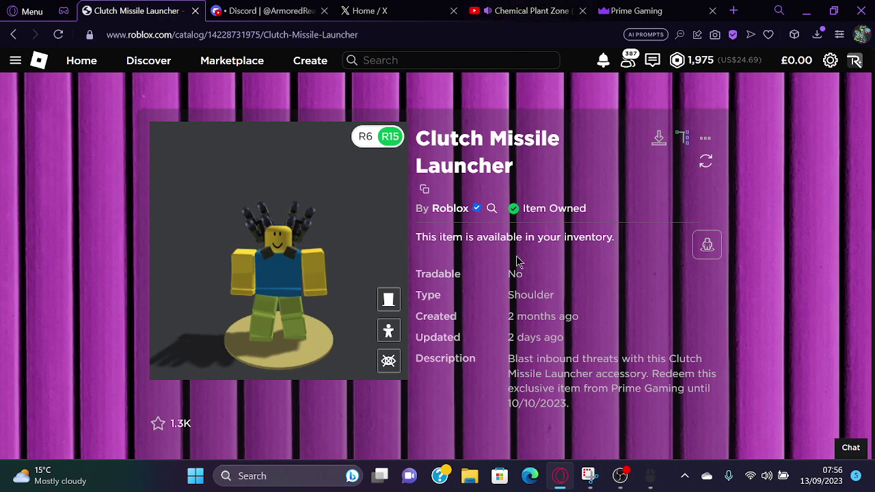